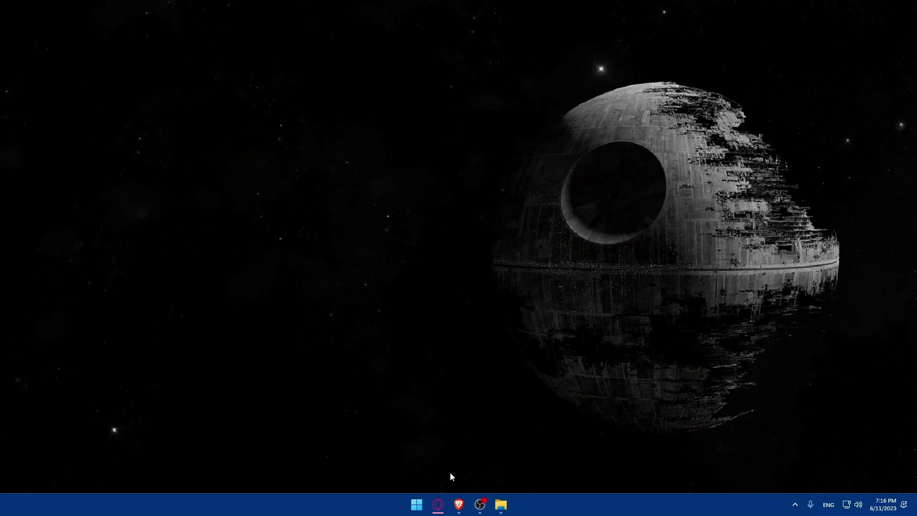
Step: Launch Brave and load shopify.com from the address bar
{"action": "left_click", "coordinate": [460, 504]}
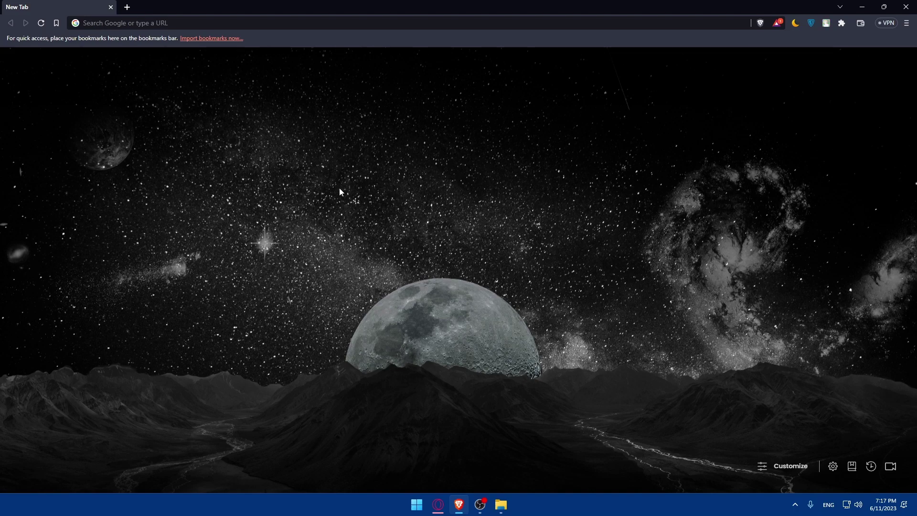
{"action": "left_click", "coordinate": [130, 24]}
{"action": "type", "text": "s"}
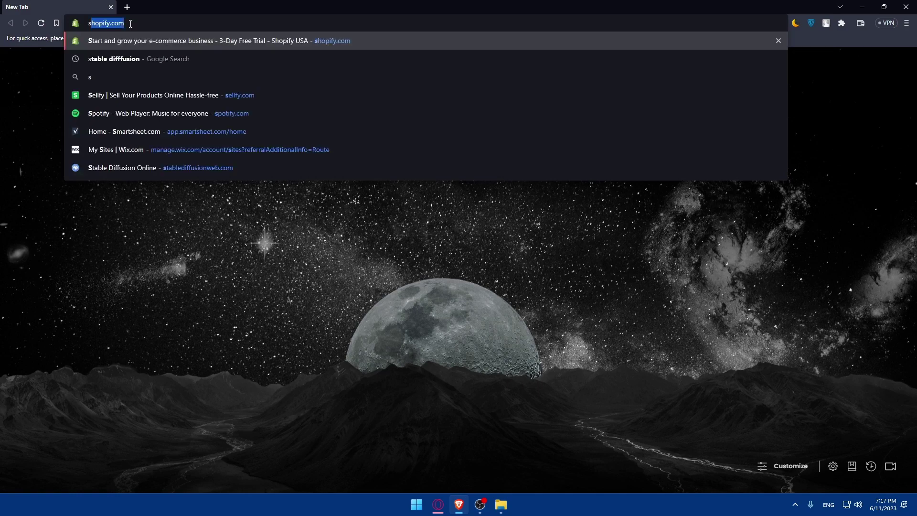
{"action": "type", "text": "hop"}
{"action": "key", "text": "Return"}
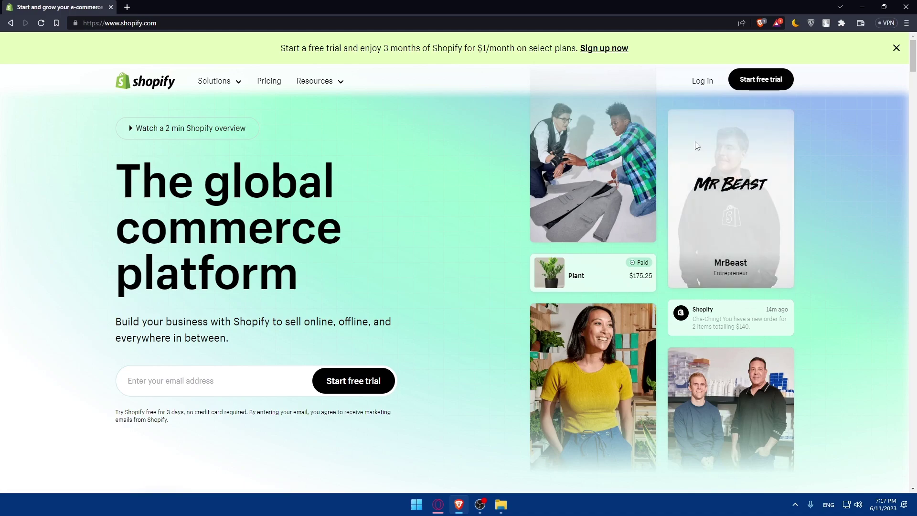
Step: Scroll through the Shopify homepage, then go to the Pricing page
{"action": "scroll", "coordinate": [523, 181], "scroll_direction": "down", "scroll_amount": 10}
{"action": "scroll", "coordinate": [485, 184], "scroll_direction": "up", "scroll_amount": 2}
{"action": "scroll", "coordinate": [485, 184], "scroll_direction": "up", "scroll_amount": 10}
{"action": "scroll", "coordinate": [485, 184], "scroll_direction": "down", "scroll_amount": 15}
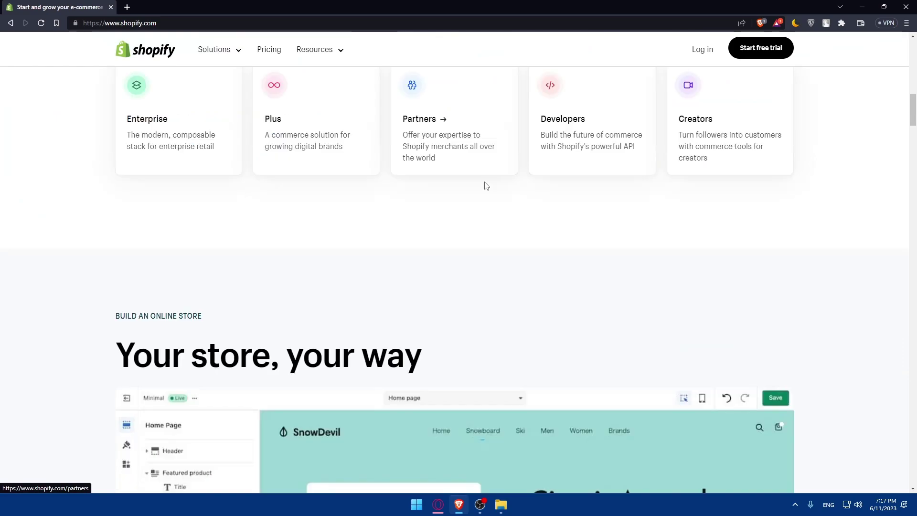
{"action": "scroll", "coordinate": [485, 185], "scroll_direction": "up", "scroll_amount": 10}
{"action": "scroll", "coordinate": [485, 186], "scroll_direction": "down", "scroll_amount": 10}
{"action": "scroll", "coordinate": [489, 221], "scroll_direction": "down", "scroll_amount": 5}
{"action": "scroll", "coordinate": [490, 228], "scroll_direction": "down", "scroll_amount": 5}
{"action": "scroll", "coordinate": [488, 225], "scroll_direction": "down", "scroll_amount": 5}
{"action": "scroll", "coordinate": [489, 224], "scroll_direction": "up", "scroll_amount": 5}
{"action": "scroll", "coordinate": [488, 225], "scroll_direction": "up", "scroll_amount": 5}
{"action": "scroll", "coordinate": [488, 225], "scroll_direction": "up", "scroll_amount": 5}
{"action": "scroll", "coordinate": [489, 223], "scroll_direction": "up", "scroll_amount": 2}
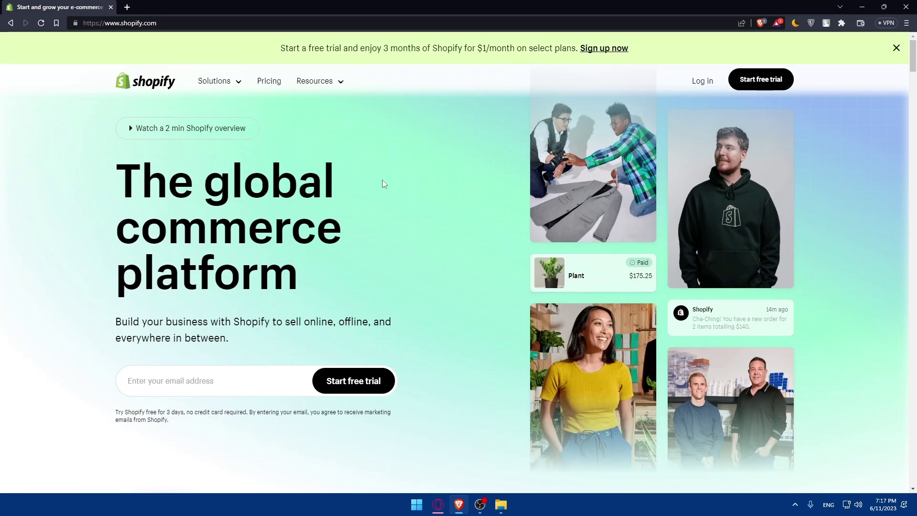
{"action": "left_click", "coordinate": [279, 90]}
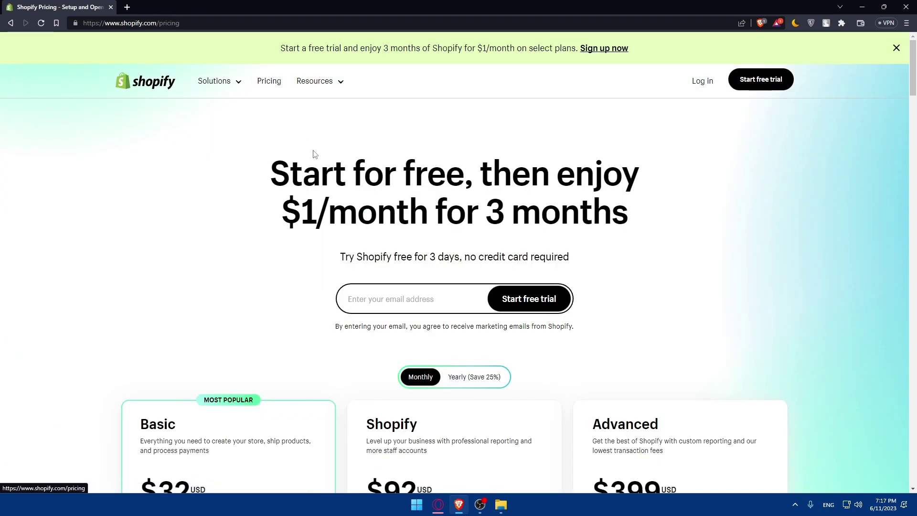
Step: Expand the full plan feature comparison, then go to the Shopify login page
{"action": "scroll", "coordinate": [354, 189], "scroll_direction": "down", "scroll_amount": 8}
{"action": "scroll", "coordinate": [354, 188], "scroll_direction": "down", "scroll_amount": 2}
{"action": "left_click", "coordinate": [443, 324]}
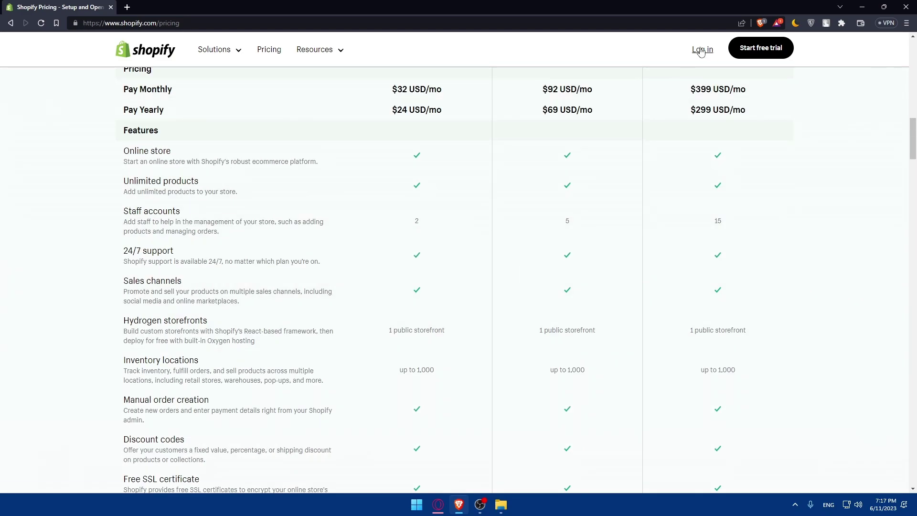
{"action": "left_click", "coordinate": [702, 49]}
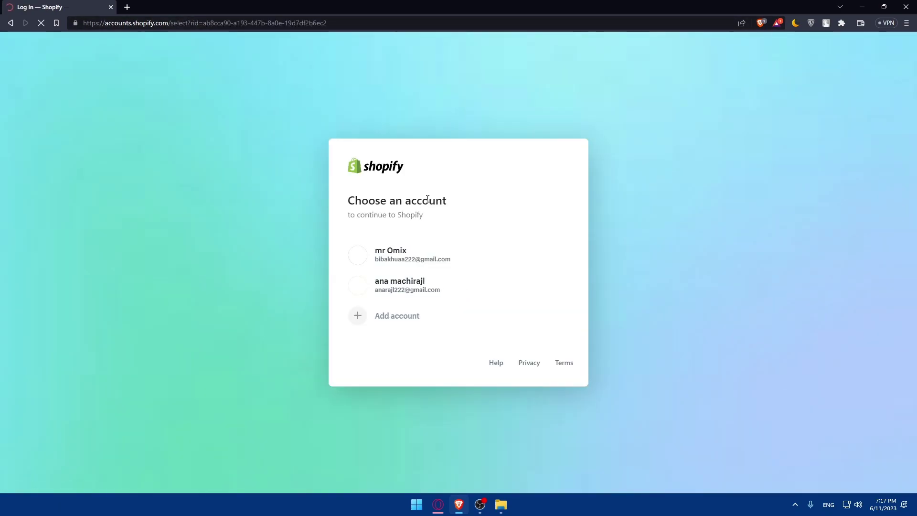
Step: Try both listed accounts, postponing the security review and skipping all store onboarding questions
{"action": "left_click", "coordinate": [418, 284]}
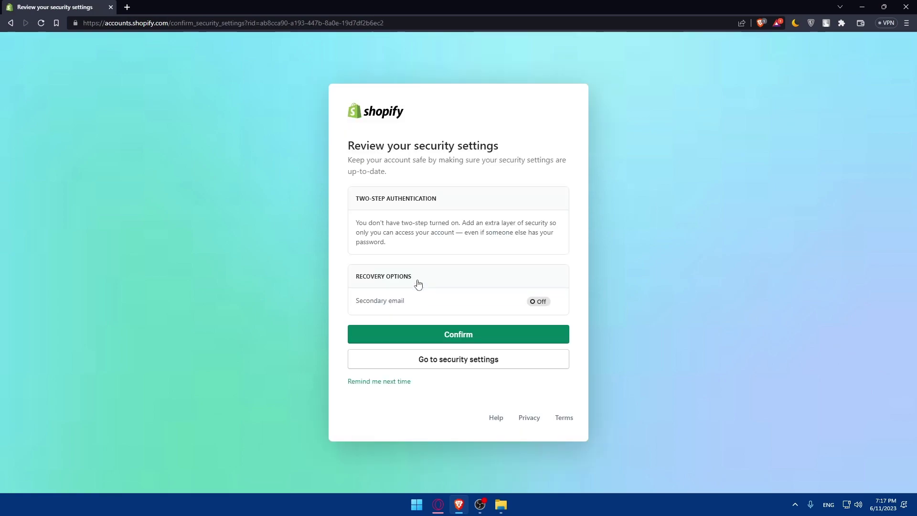
{"action": "key", "text": "alt+Left"}
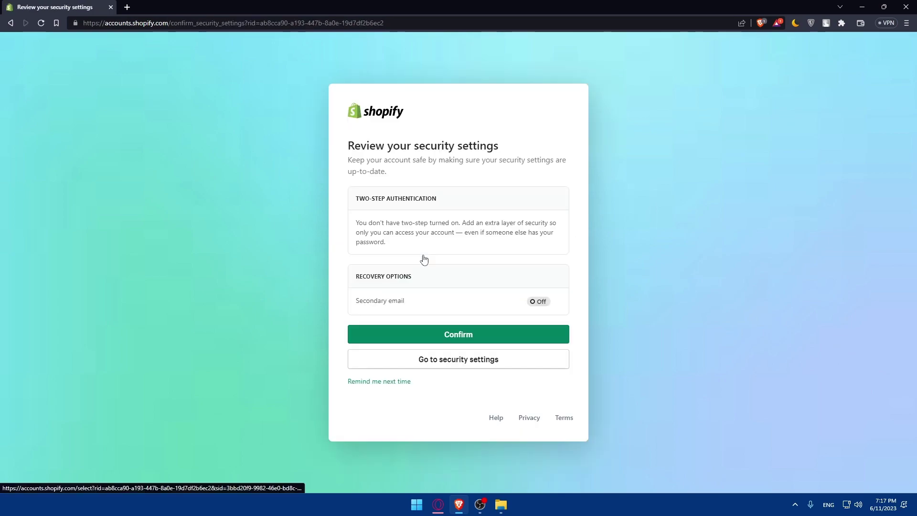
{"action": "left_click", "coordinate": [379, 382]}
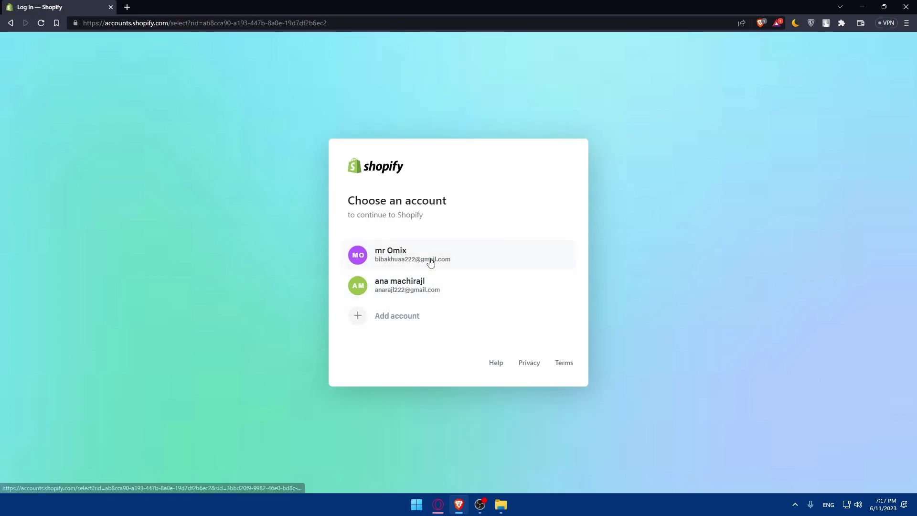
{"action": "left_click", "coordinate": [428, 258]}
{"action": "left_click", "coordinate": [414, 368]}
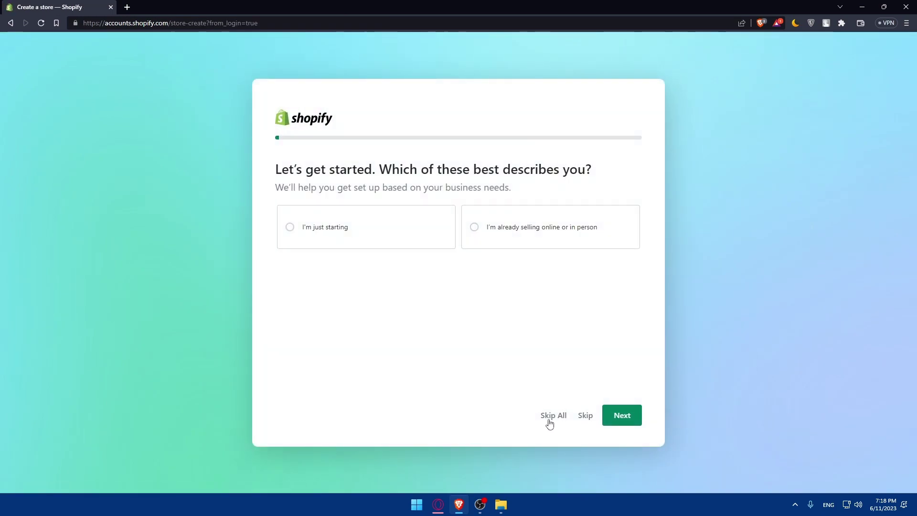
{"action": "left_click", "coordinate": [548, 420]}
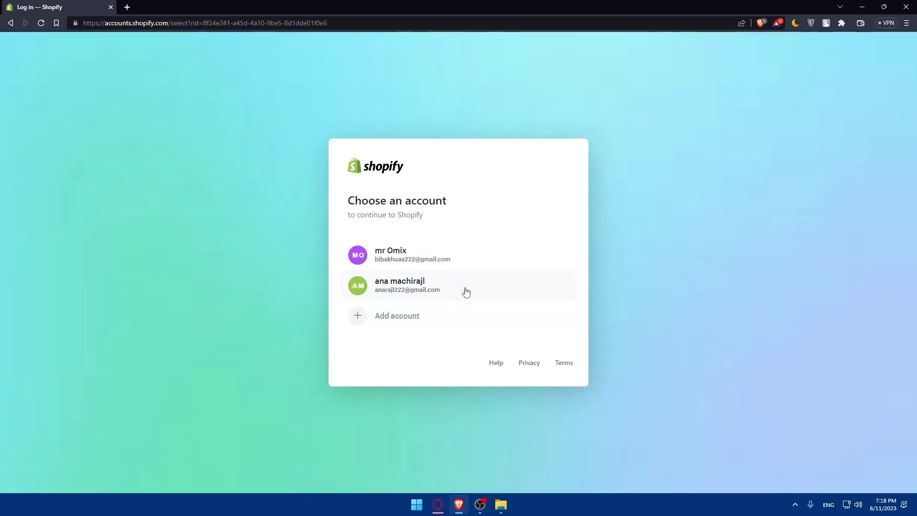
Step: Sign in with the first listed account to reach the new store's admin home
{"action": "left_click", "coordinate": [471, 257]}
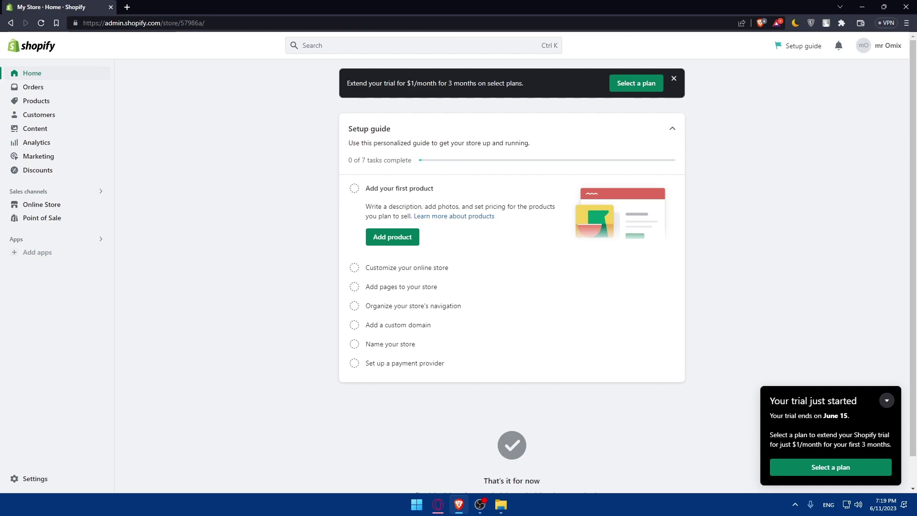
Step: Search the Shopify App Store for 'paypal', then switch back to the store admin tab
{"action": "left_click", "coordinate": [33, 252]}
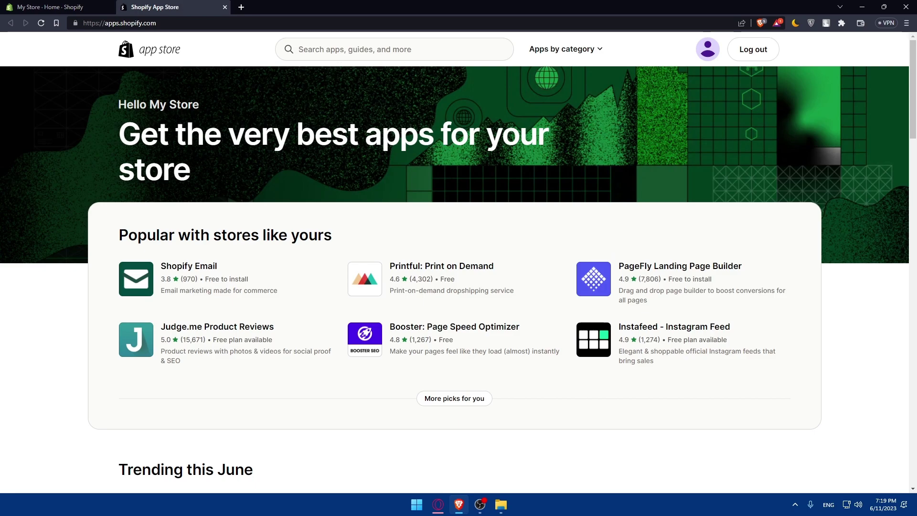
{"action": "left_click", "coordinate": [335, 50]}
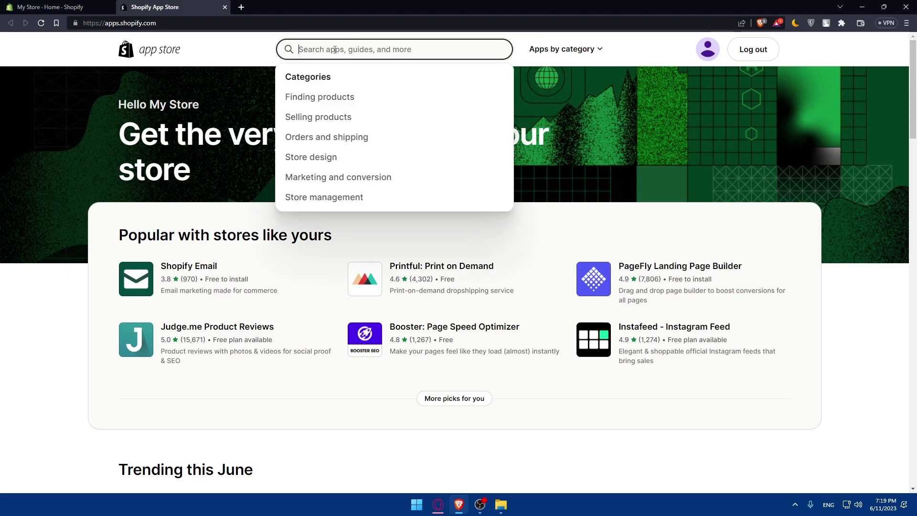
{"action": "type", "text": "paypal"}
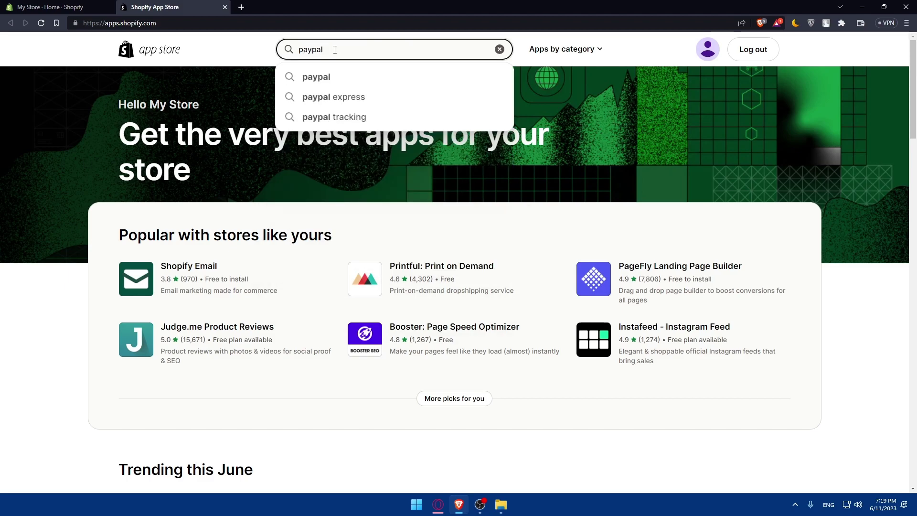
{"action": "left_click", "coordinate": [330, 79]}
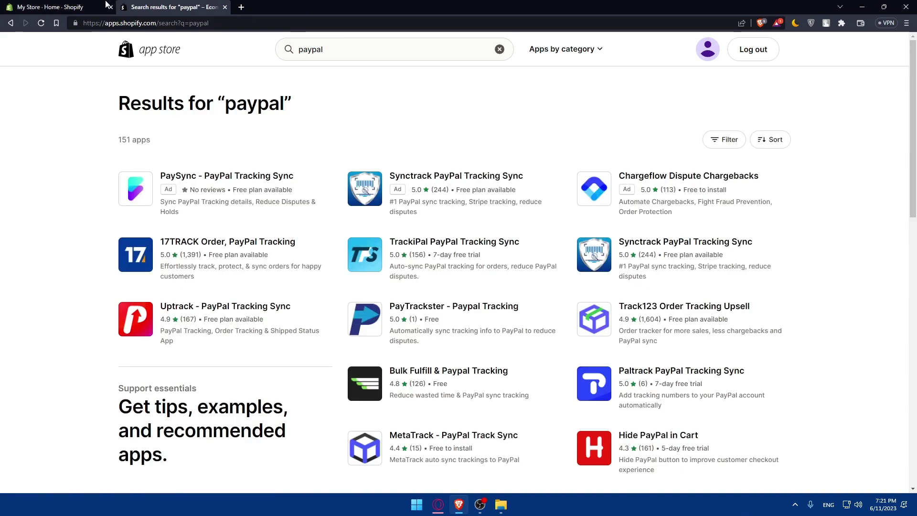
{"action": "left_click", "coordinate": [53, 7]}
Step: Dismiss the suggested apps dialog and go to Settings > Payments
{"action": "left_click", "coordinate": [674, 91]}
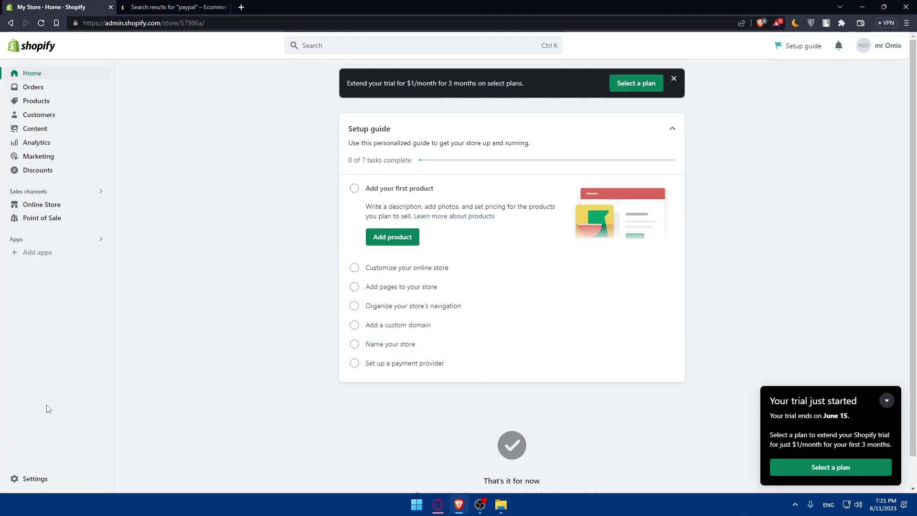
{"action": "left_click", "coordinate": [42, 479]}
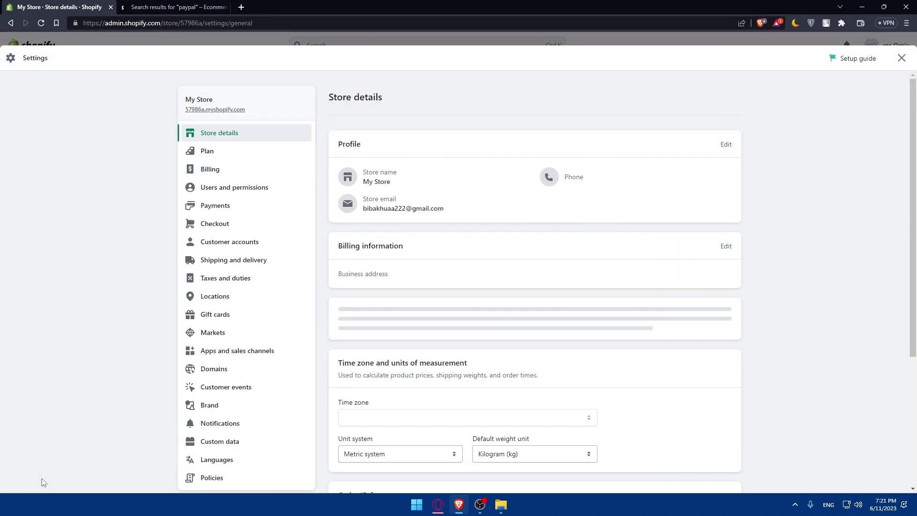
{"action": "left_click", "coordinate": [236, 206]}
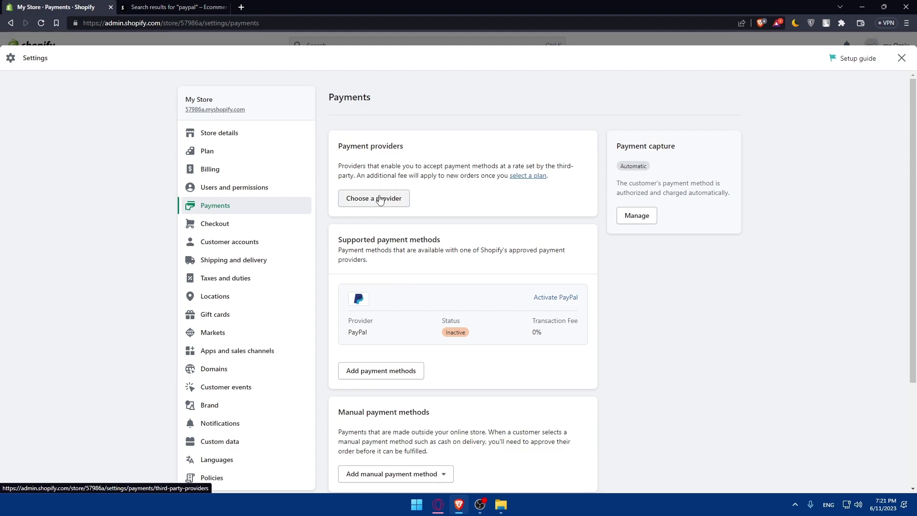
Step: Bring up the third-party payment provider list and focus its filter field
{"action": "left_click", "coordinate": [380, 198]}
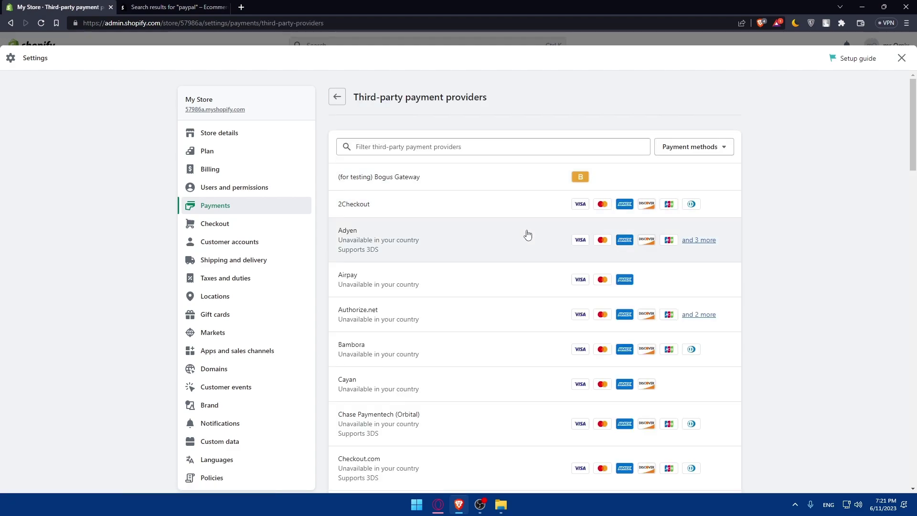
{"action": "key", "text": "alt+Left"}
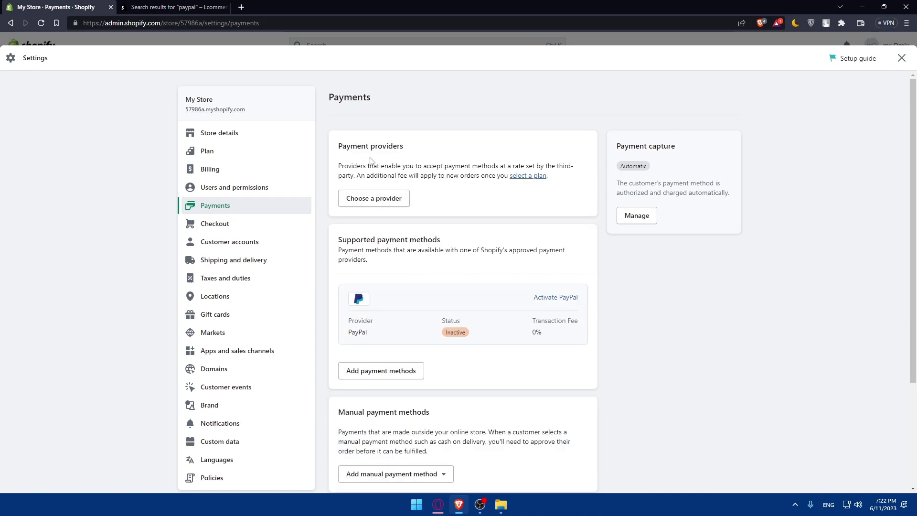
{"action": "left_click", "coordinate": [384, 201]}
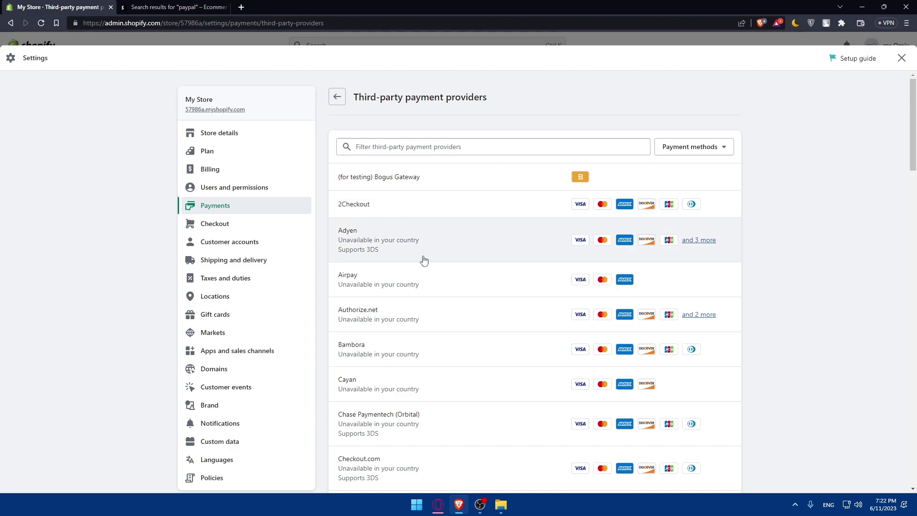
{"action": "left_click", "coordinate": [436, 148]}
Step: Select 2Checkout as the provider and open its account sign-up link in a new tab
{"action": "left_click", "coordinate": [423, 206]}
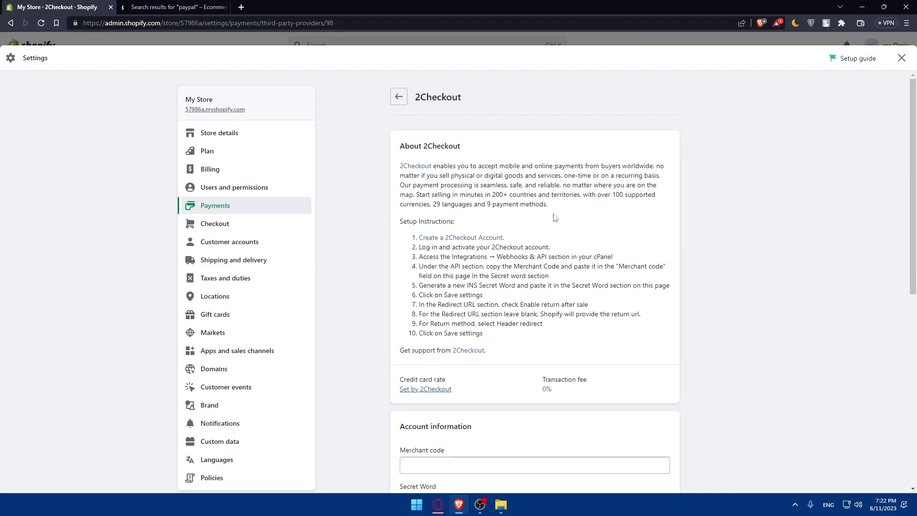
{"action": "scroll", "coordinate": [540, 244], "scroll_direction": "down", "scroll_amount": 2}
{"action": "scroll", "coordinate": [540, 244], "scroll_direction": "up", "scroll_amount": 2}
{"action": "left_click_drag", "start_coordinate": [493, 195], "coordinate": [511, 197]}
{"action": "left_click_drag", "start_coordinate": [431, 205], "coordinate": [438, 206]}
{"action": "left_click", "coordinate": [443, 209]}
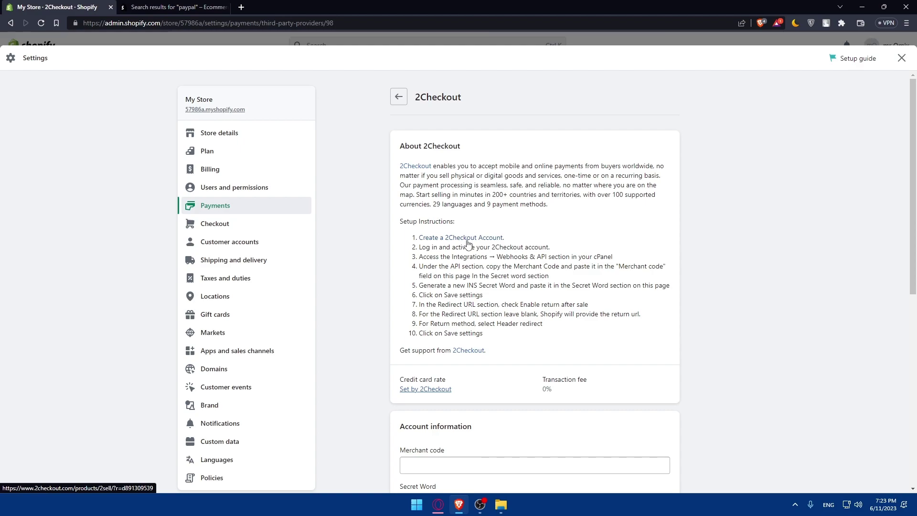
{"action": "right_click", "coordinate": [468, 243]}
{"action": "left_click", "coordinate": [482, 247]}
Step: Close the 2Checkout sign-up tab and the PayPal app search tab
{"action": "left_click", "coordinate": [272, 6]}
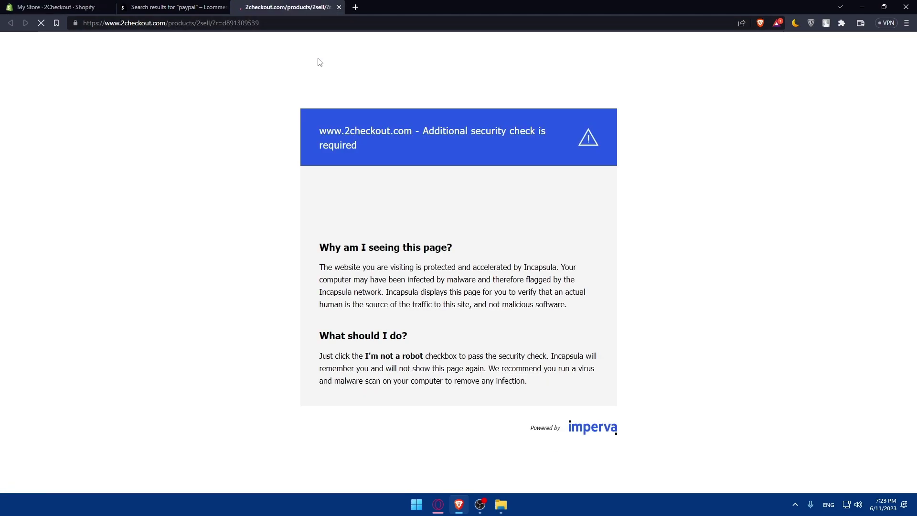
{"action": "left_click", "coordinate": [339, 7]}
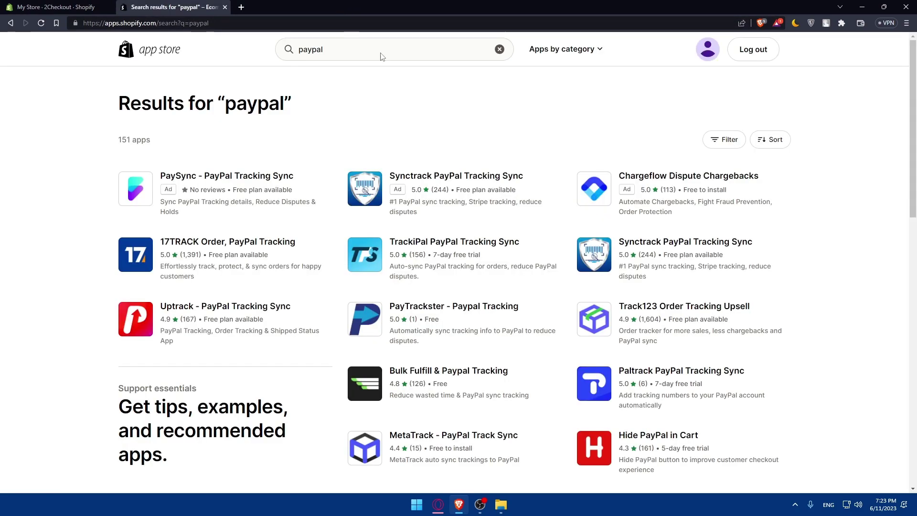
{"action": "left_click", "coordinate": [224, 7]}
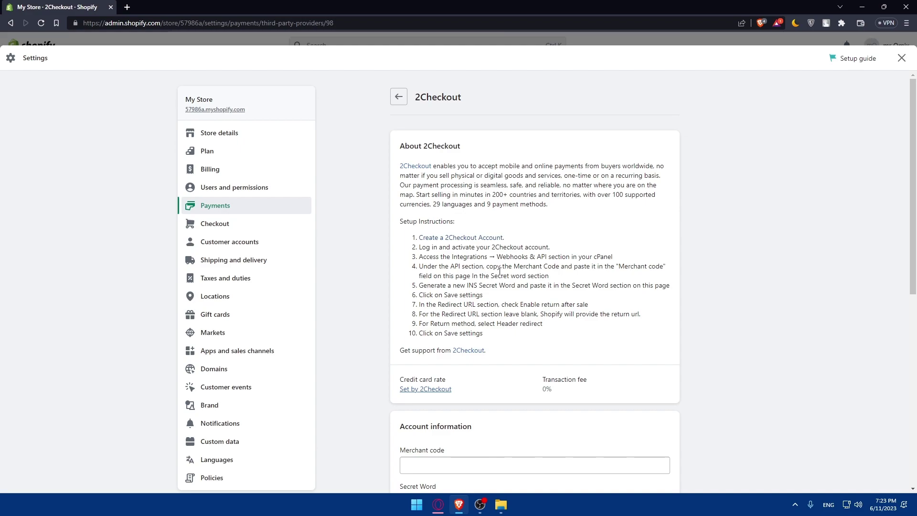
Step: Read the 2Checkout merchant code and secret word setup instructions
{"action": "left_click_drag", "start_coordinate": [489, 268], "coordinate": [637, 271]}
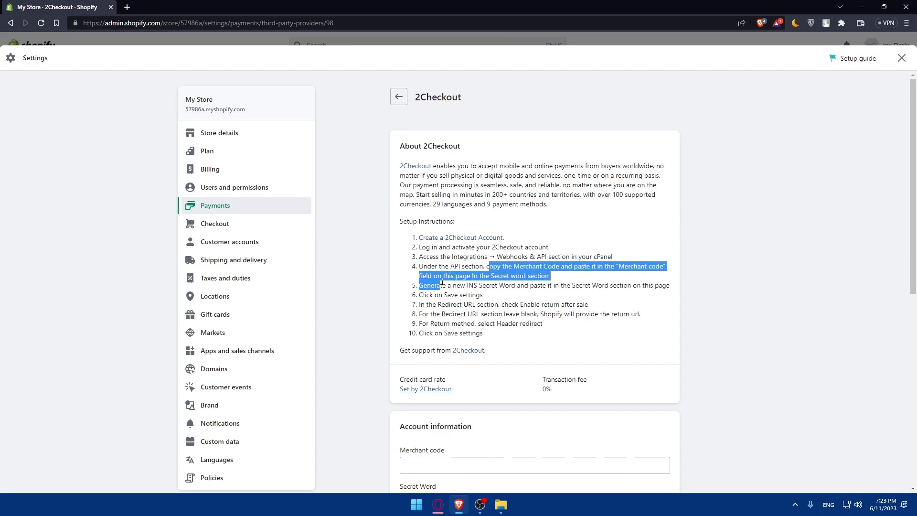
{"action": "mouse_move", "coordinate": [636, 271]}
{"action": "left_mouse_down"}
{"action": "mouse_move", "coordinate": [417, 287]}
{"action": "mouse_move", "coordinate": [544, 296]}
{"action": "left_mouse_up"}
{"action": "left_click", "coordinate": [420, 286]}
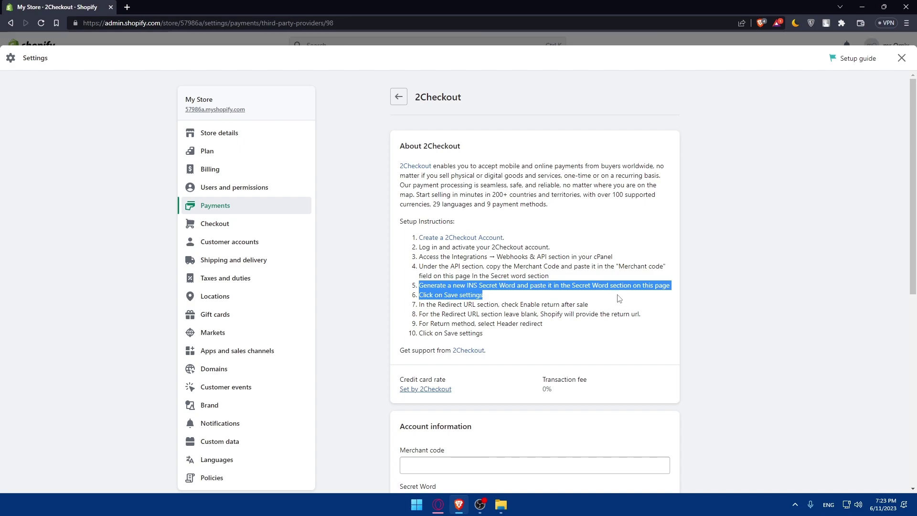
{"action": "scroll", "coordinate": [444, 465], "scroll_direction": "down", "scroll_amount": 2}
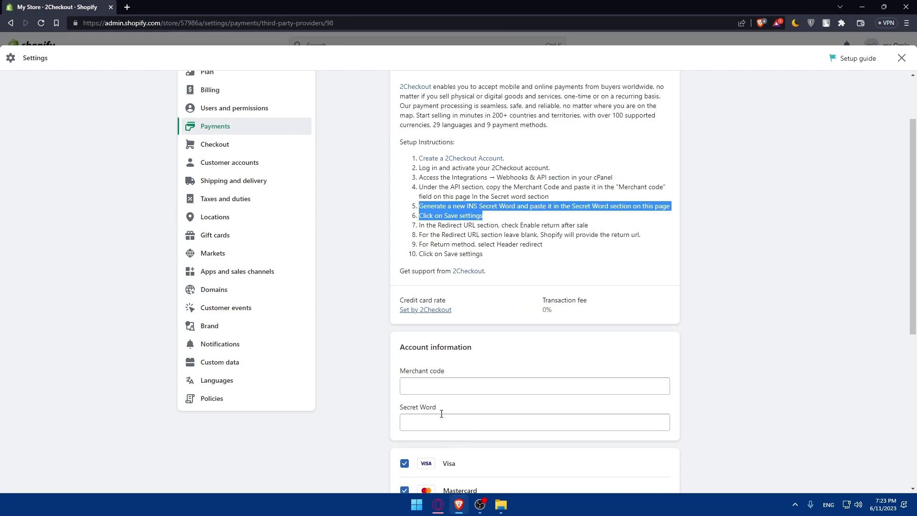
{"action": "left_click", "coordinate": [505, 291]}
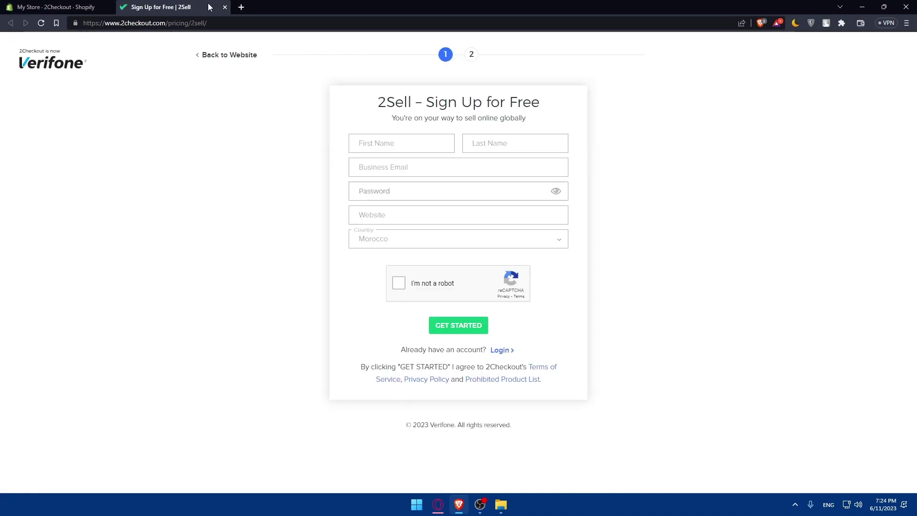
{"action": "left_click", "coordinate": [224, 7]}
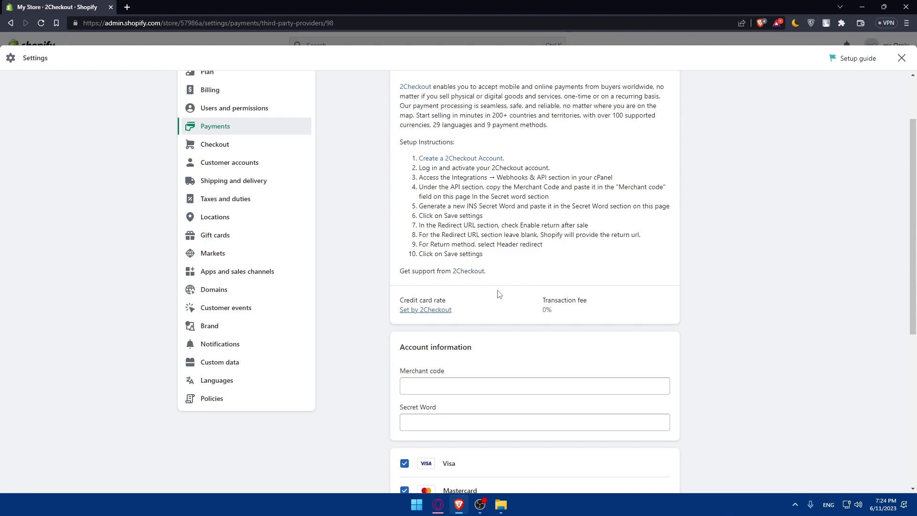
Step: Enable 2Checkout test mode and activate 2Checkout as the payment provider
{"action": "scroll", "coordinate": [499, 294], "scroll_direction": "down", "scroll_amount": 3}
{"action": "scroll", "coordinate": [510, 317], "scroll_direction": "down", "scroll_amount": 3}
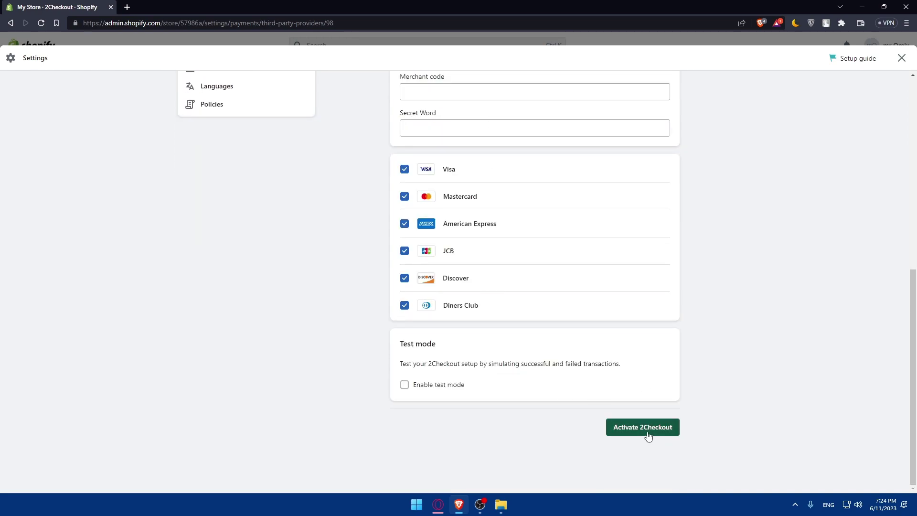
{"action": "left_click", "coordinate": [405, 385]}
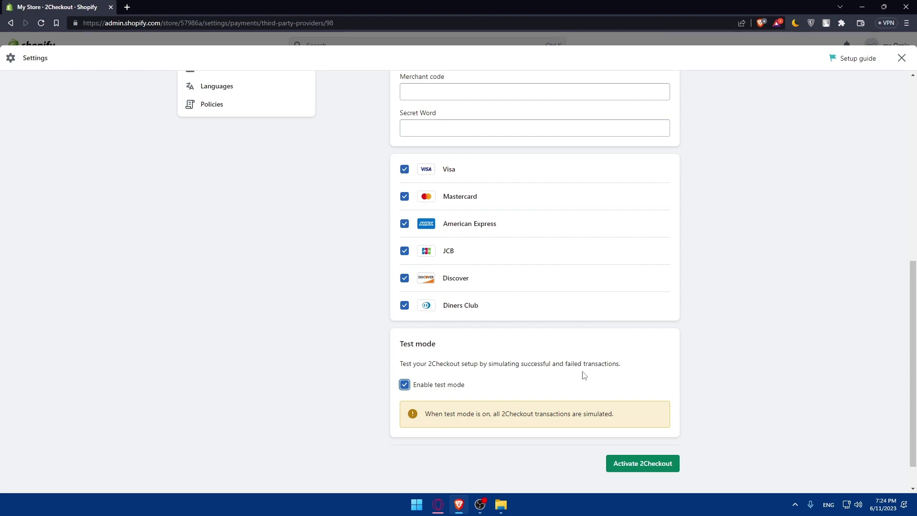
{"action": "left_click", "coordinate": [640, 466]}
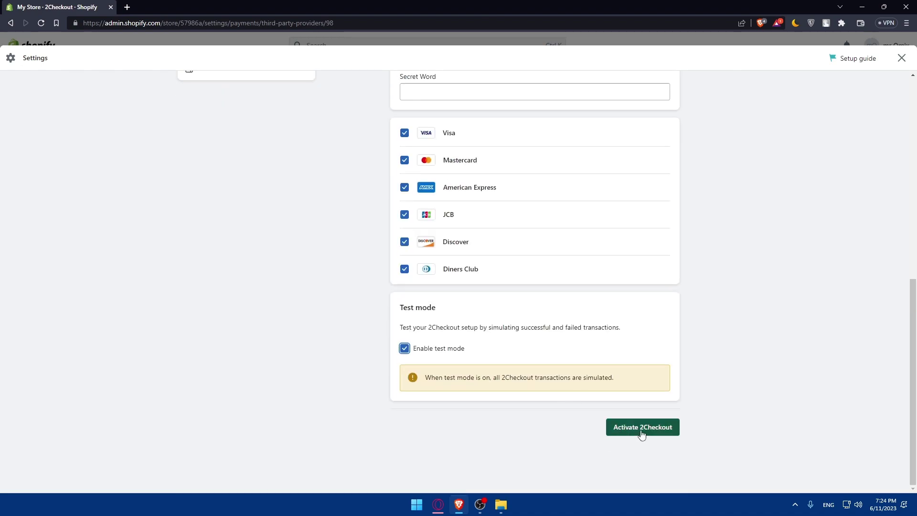
Step: Discard the unsaved 2Checkout changes and scroll through the third-party payment providers list
{"action": "left_click", "coordinate": [398, 97]}
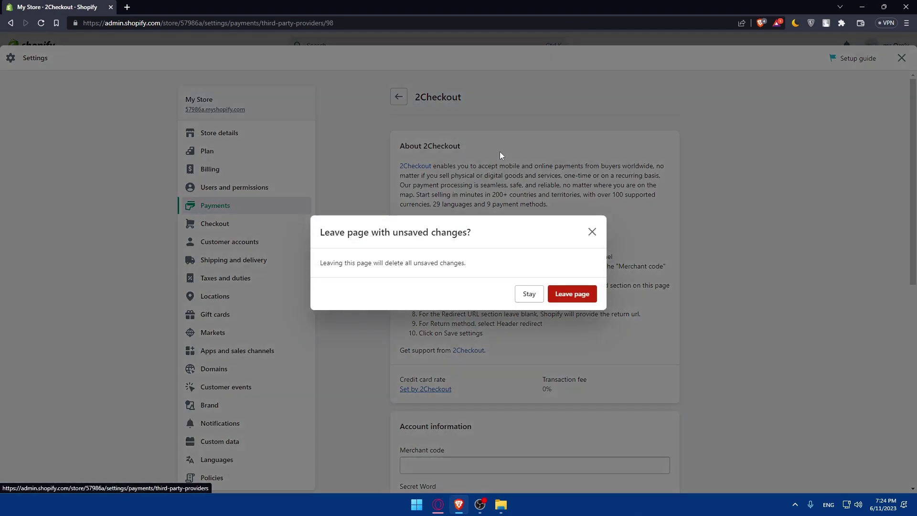
{"action": "left_click", "coordinate": [576, 294]}
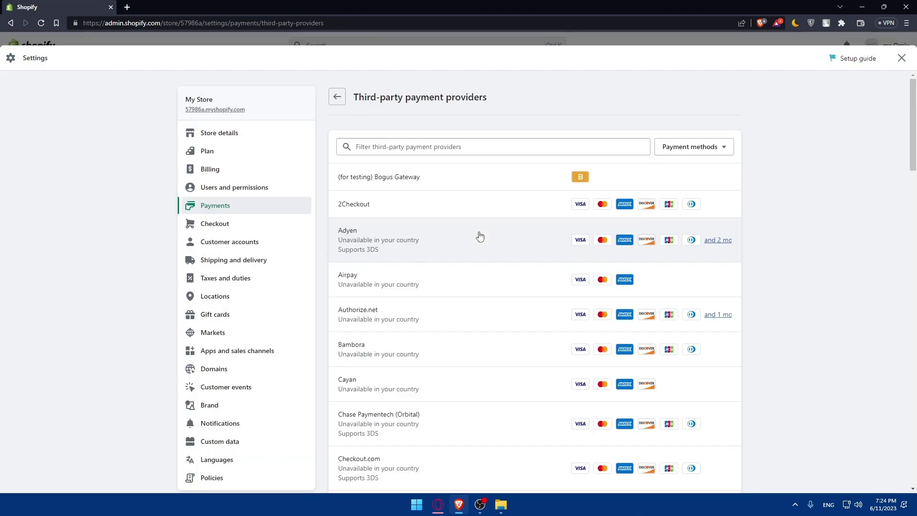
{"action": "scroll", "coordinate": [480, 236], "scroll_direction": "down", "scroll_amount": 20}
{"action": "scroll", "coordinate": [492, 246], "scroll_direction": "down", "scroll_amount": 15}
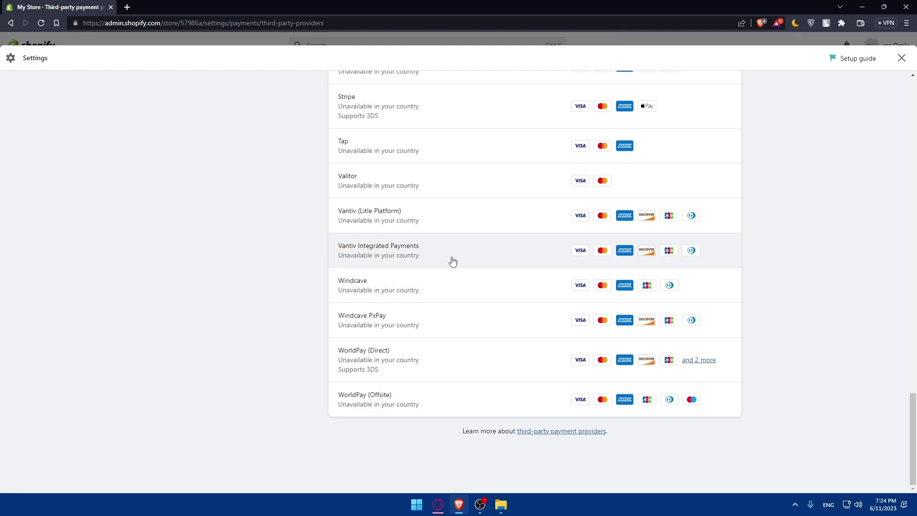
{"action": "scroll", "coordinate": [451, 260], "scroll_direction": "up", "scroll_amount": 3}
{"action": "scroll", "coordinate": [409, 274], "scroll_direction": "up", "scroll_amount": 10}
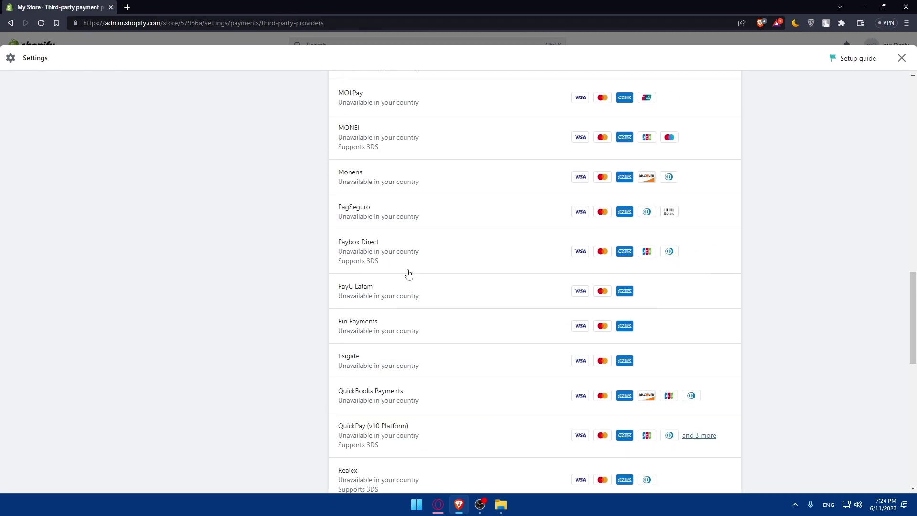
{"action": "scroll", "coordinate": [409, 274], "scroll_direction": "up", "scroll_amount": 7}
{"action": "scroll", "coordinate": [409, 273], "scroll_direction": "up", "scroll_amount": 3}
{"action": "scroll", "coordinate": [409, 273], "scroll_direction": "down", "scroll_amount": 3}
{"action": "scroll", "coordinate": [410, 273], "scroll_direction": "down", "scroll_amount": 17}
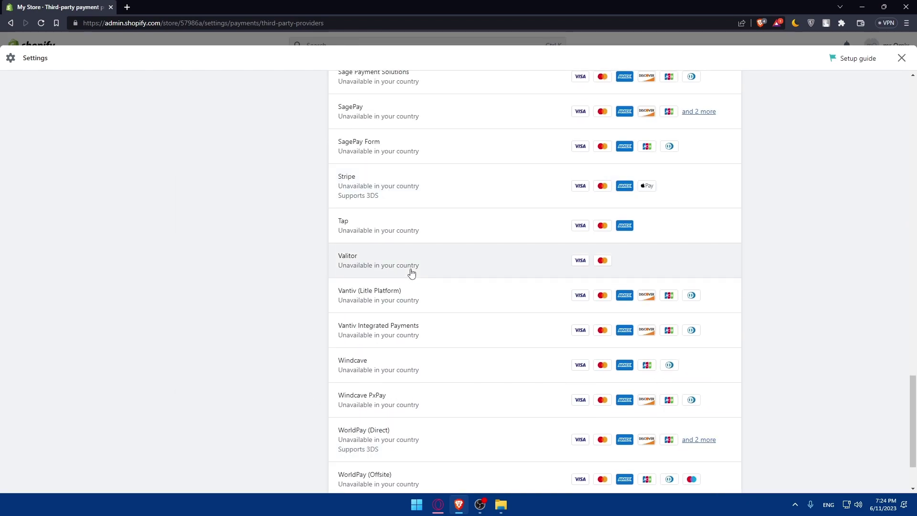
{"action": "scroll", "coordinate": [418, 274], "scroll_direction": "up", "scroll_amount": 15}
{"action": "scroll", "coordinate": [432, 288], "scroll_direction": "up", "scroll_amount": 5}
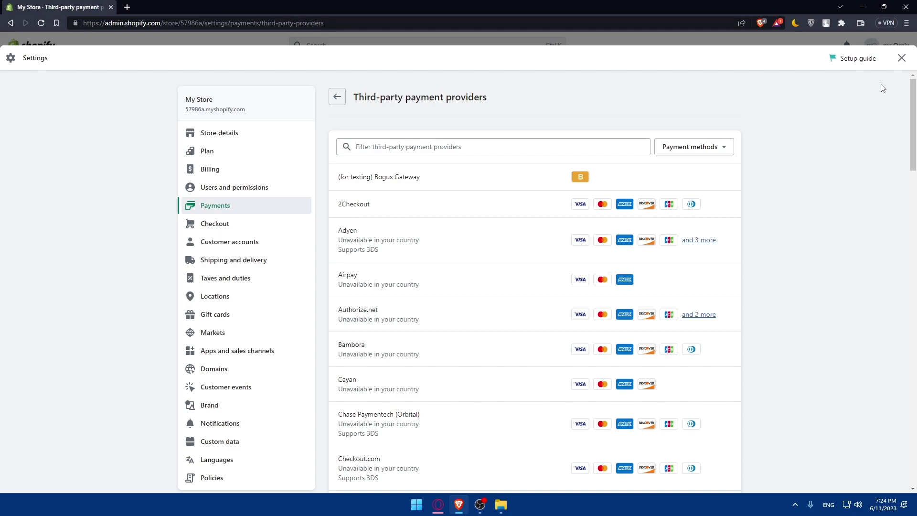
Step: Return to the admin Home, collapse the trial notice, and briefly view the TouchVPN panel
{"action": "left_click", "coordinate": [906, 66]}
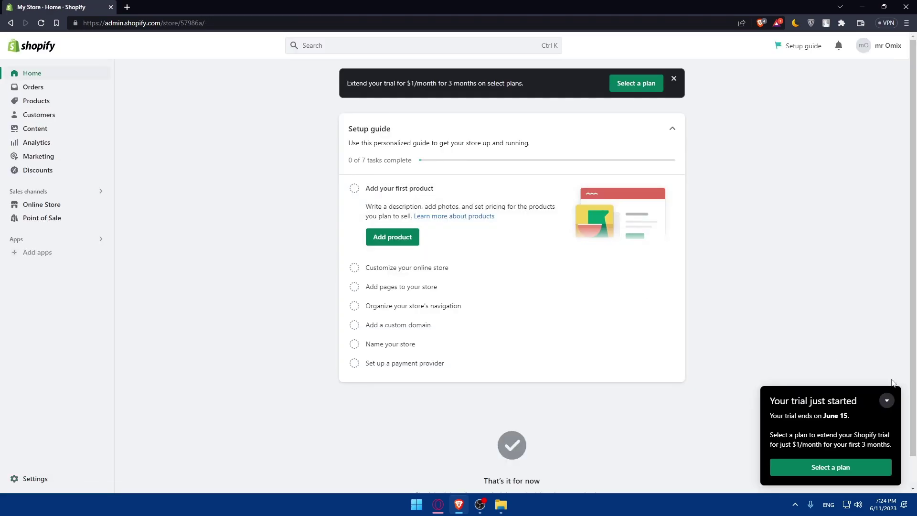
{"action": "left_click", "coordinate": [887, 400]}
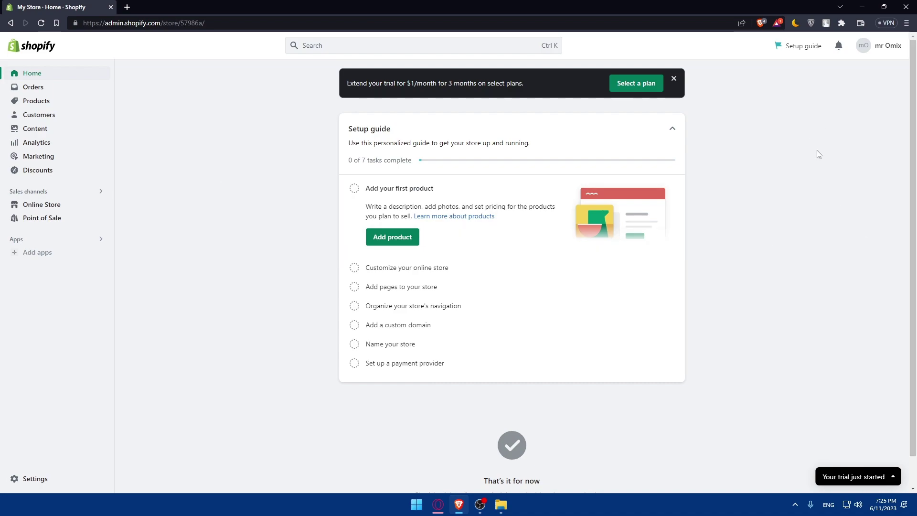
{"action": "left_click", "coordinate": [842, 23]}
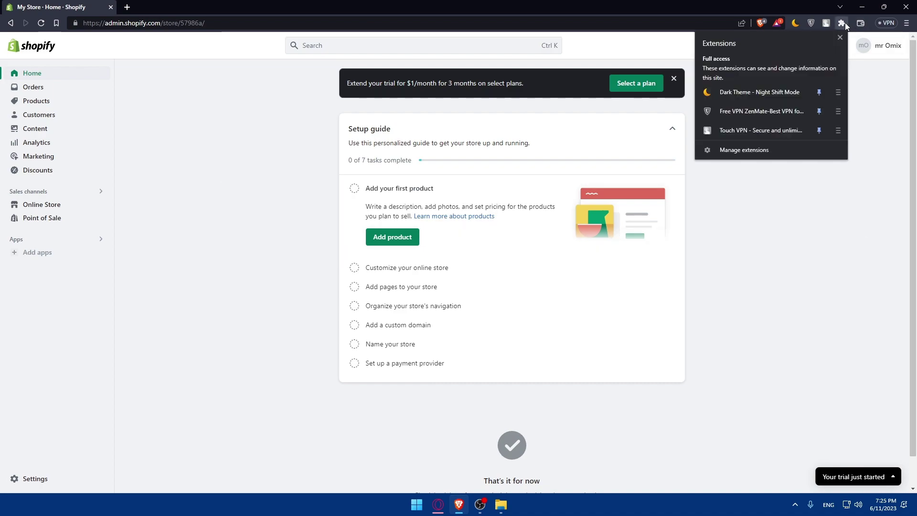
{"action": "left_click", "coordinate": [737, 131]}
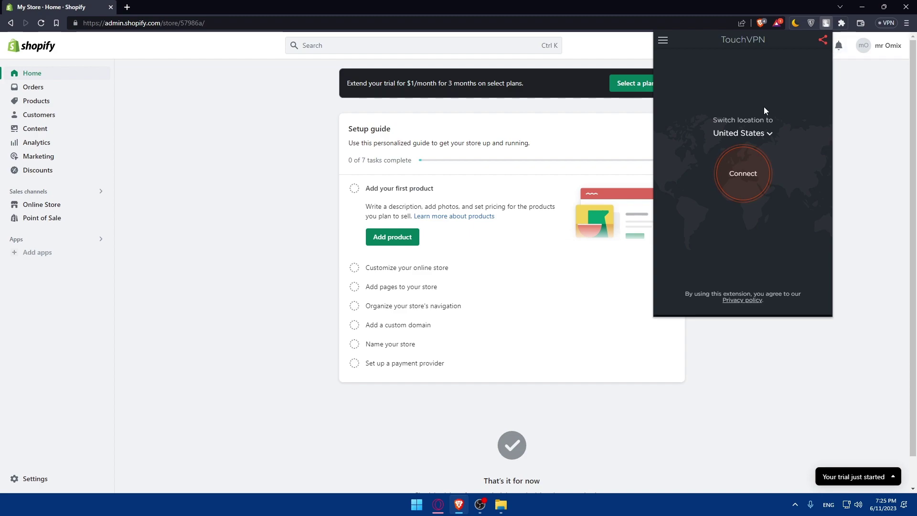
{"action": "left_click", "coordinate": [914, 128]}
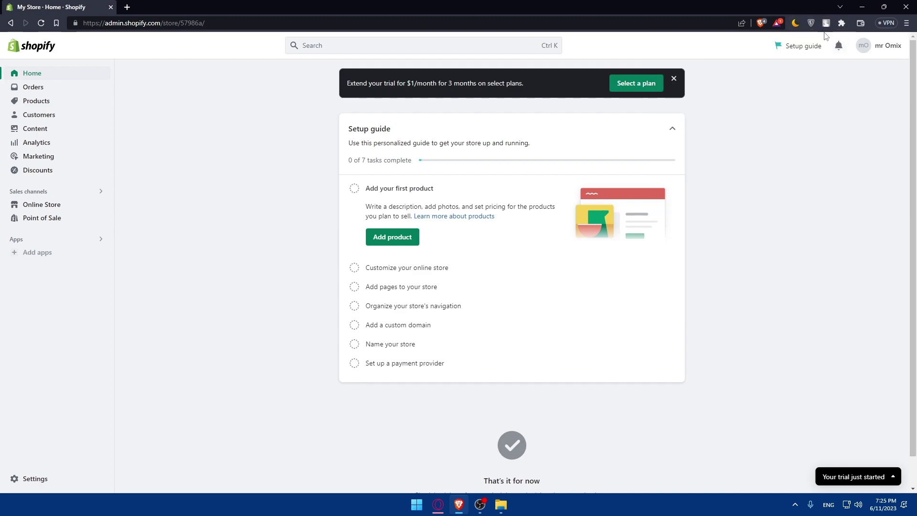
Step: Confirm TouchVPN's location is set to United States
{"action": "left_click", "coordinate": [826, 23]}
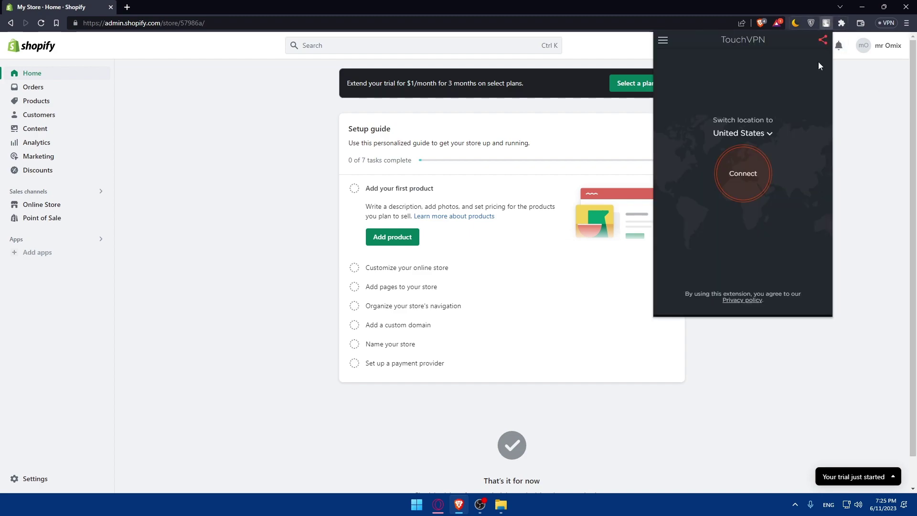
{"action": "left_click", "coordinate": [759, 139]}
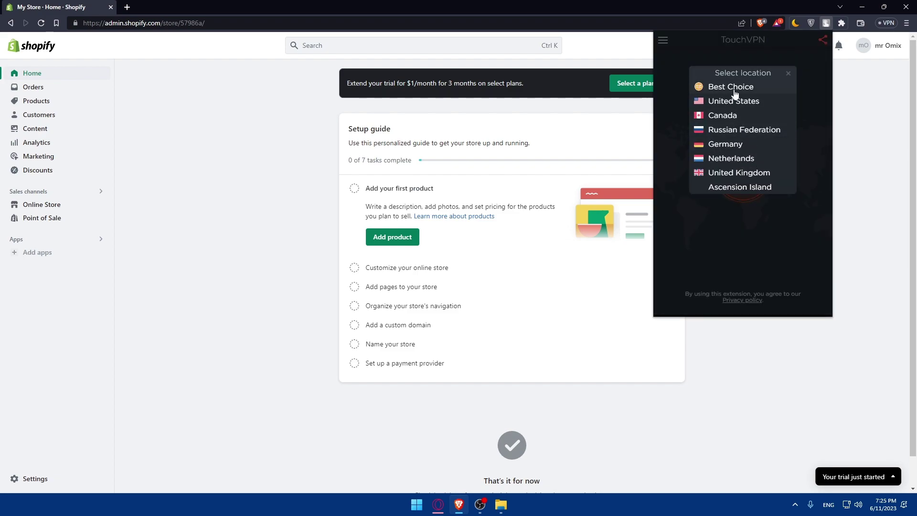
{"action": "left_click", "coordinate": [858, 110]}
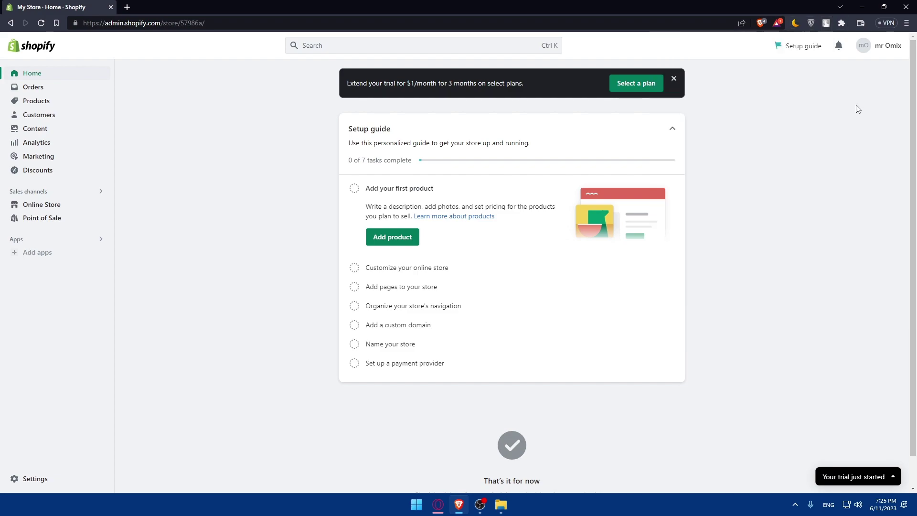
{"action": "left_click", "coordinate": [826, 23]}
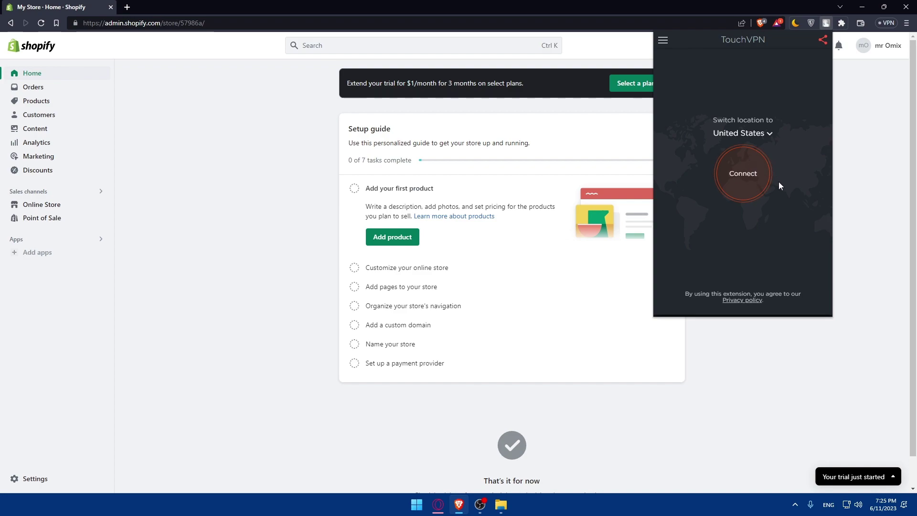
{"action": "left_click", "coordinate": [898, 165]}
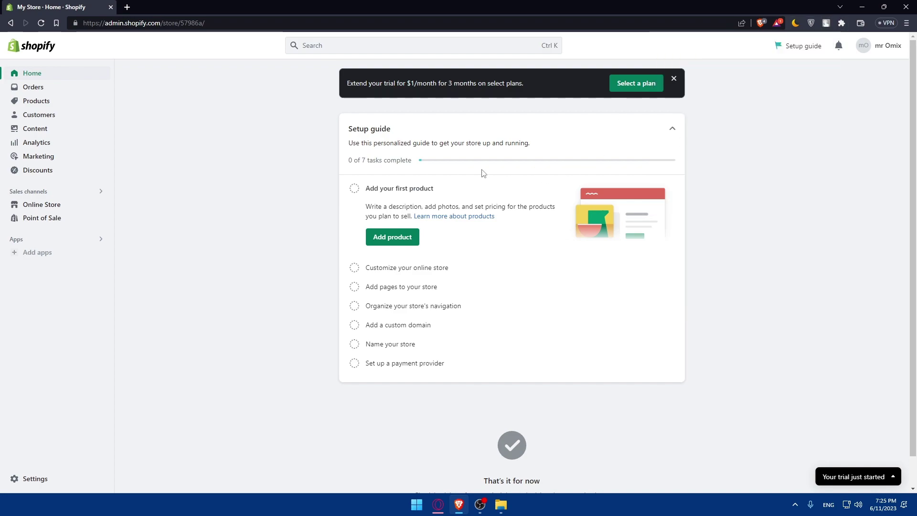